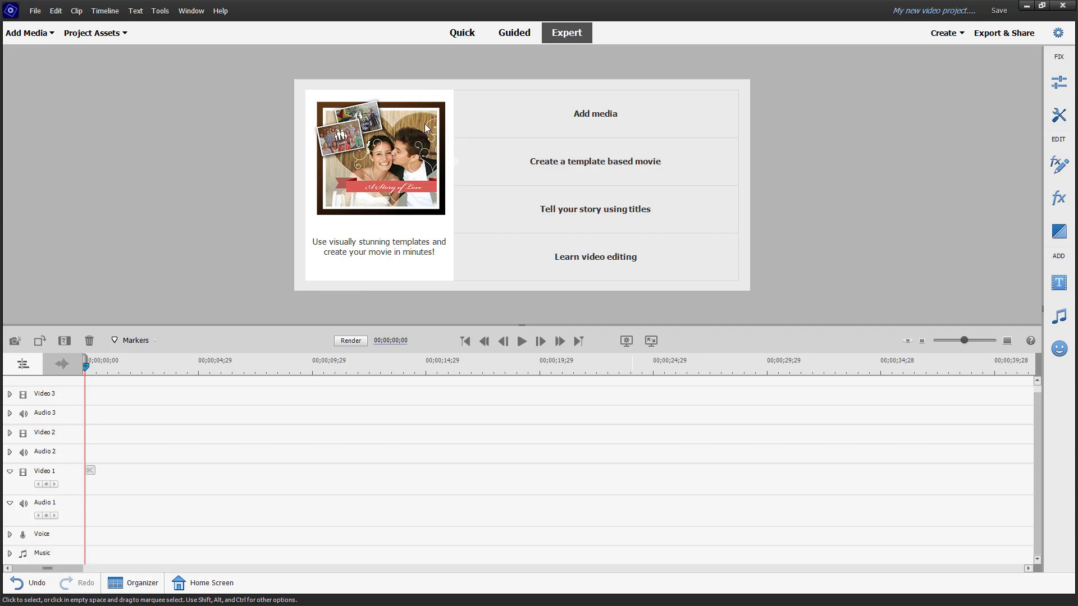
# - Start the Glass Pane guided edit from the Fun Edits and go past its introduction
pyautogui.click(510, 32)
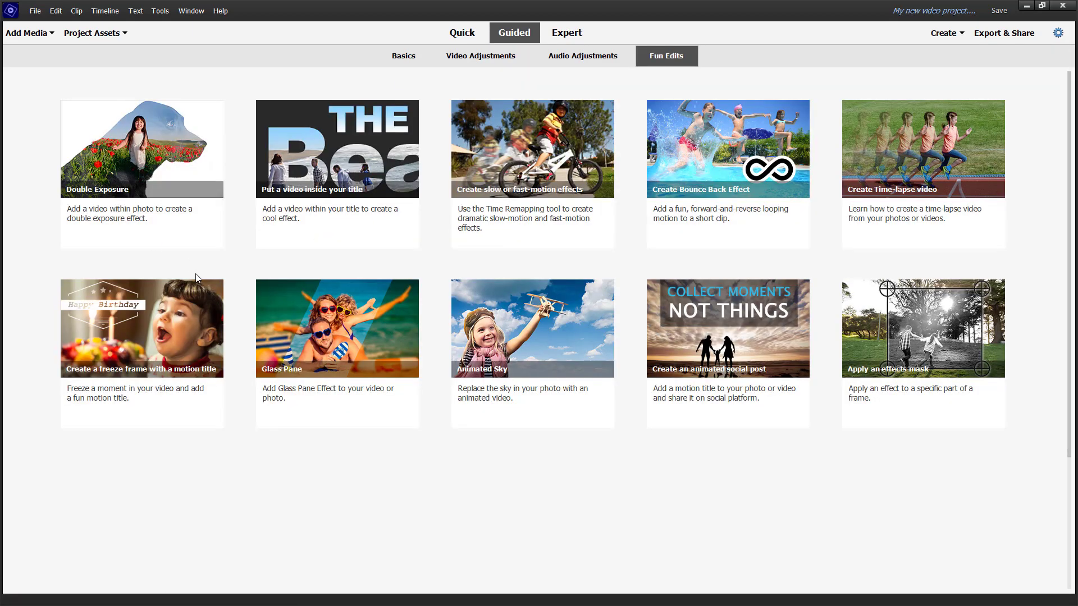
pyautogui.click(313, 362)
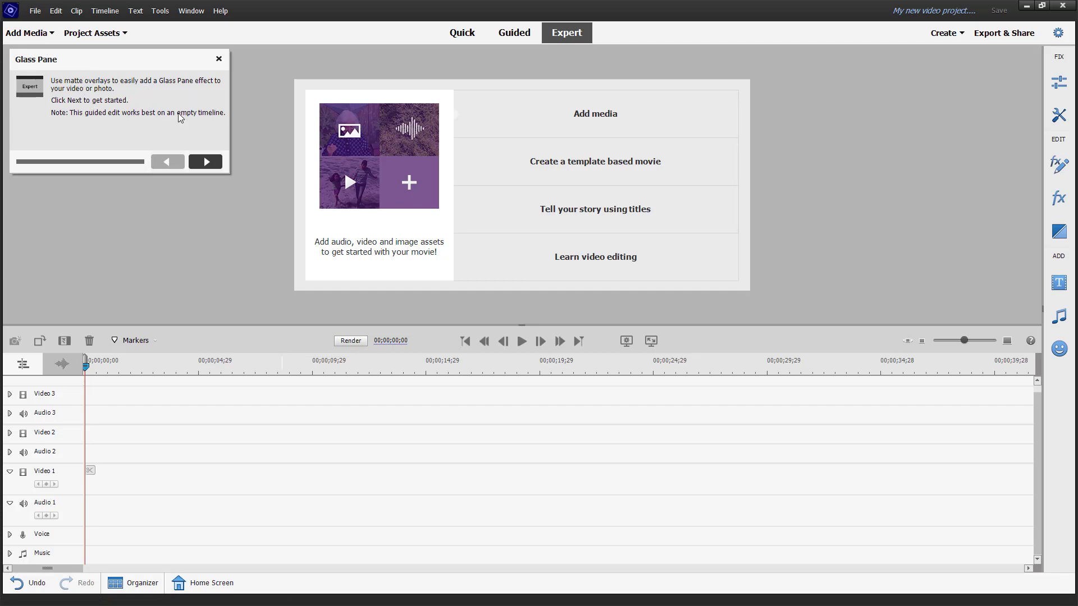
pyautogui.click(212, 161)
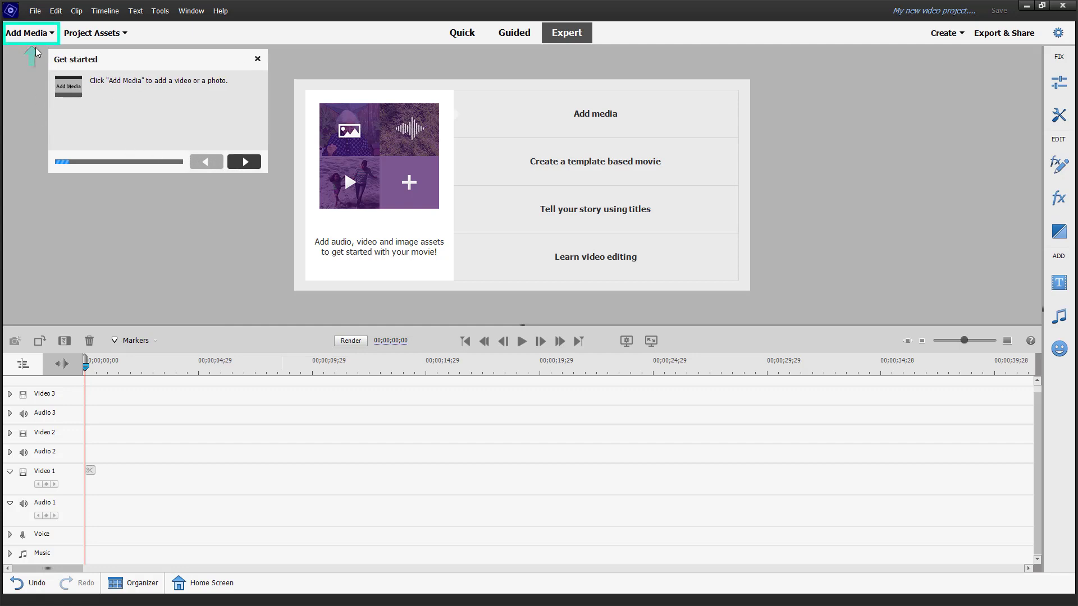
# - Import production ID_4763826.mp4 from the Videos folder and place it at the start of both the Video 1 and Video 2 tracks
pyautogui.click(46, 35)
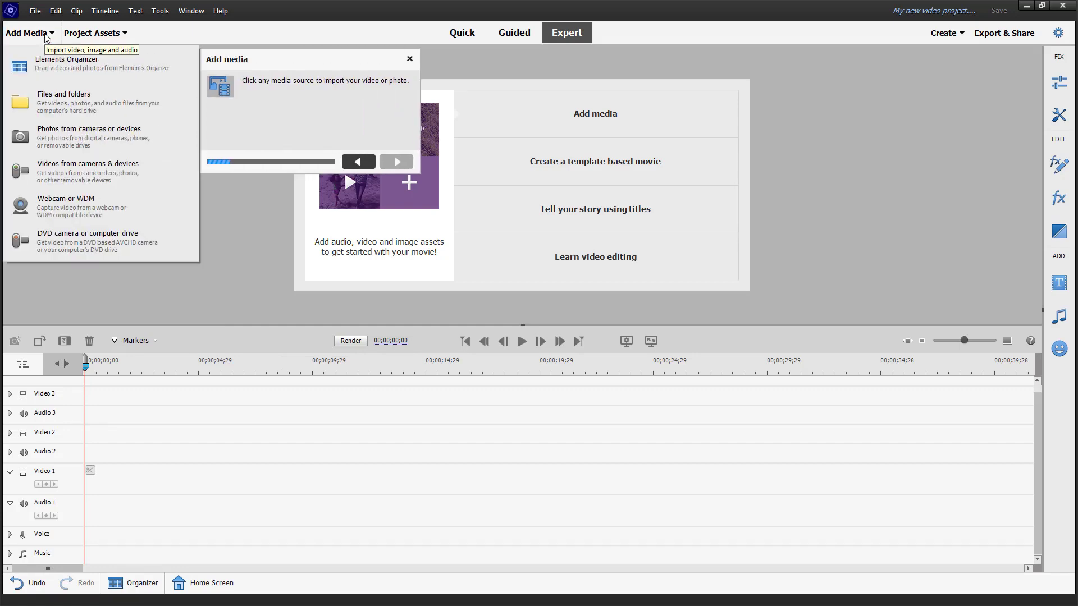
pyautogui.click(70, 102)
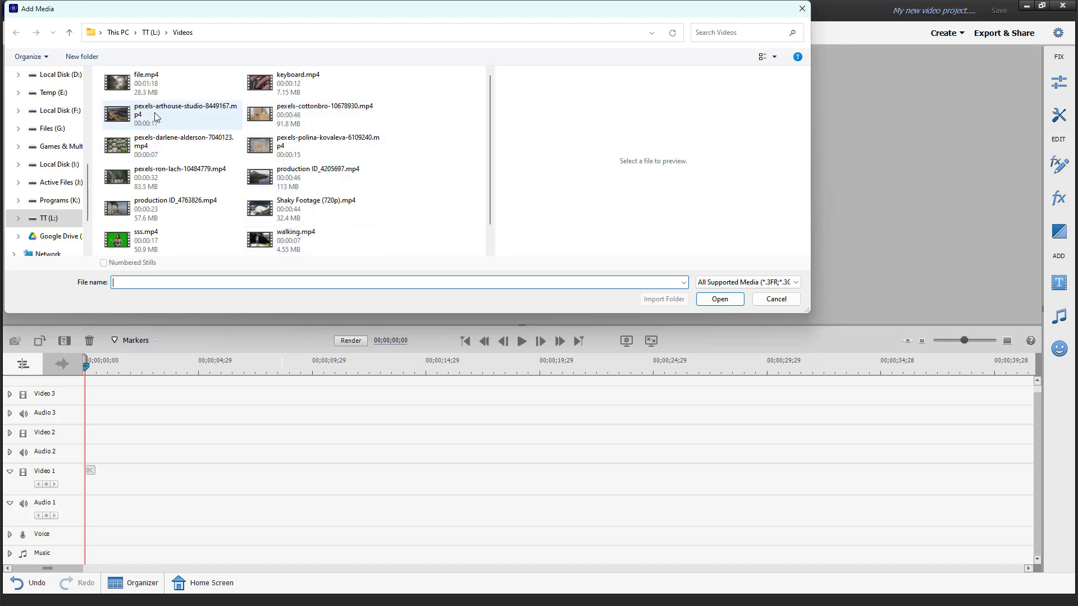
pyautogui.scroll(-1, 169, 157)
pyautogui.click(183, 179)
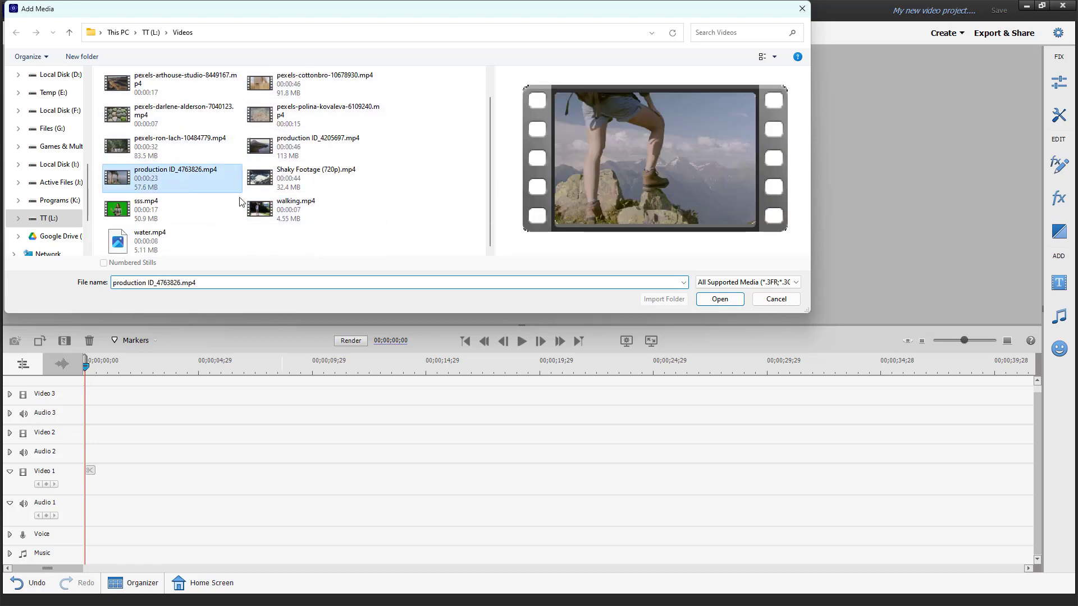
pyautogui.click(721, 299)
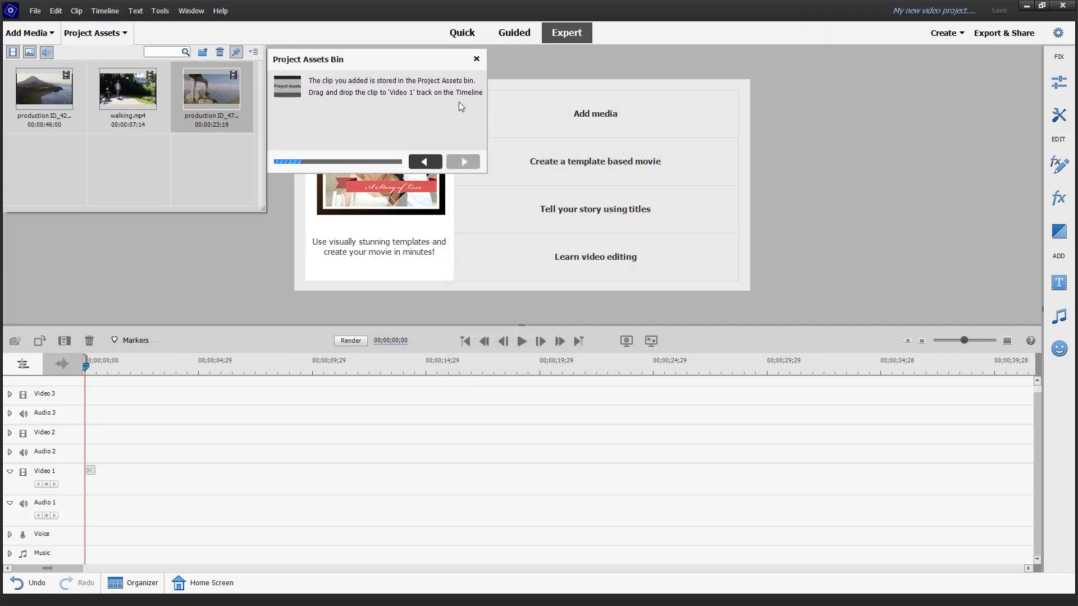
pyautogui.moveTo(255, 226); pyautogui.dragTo(82, 483)
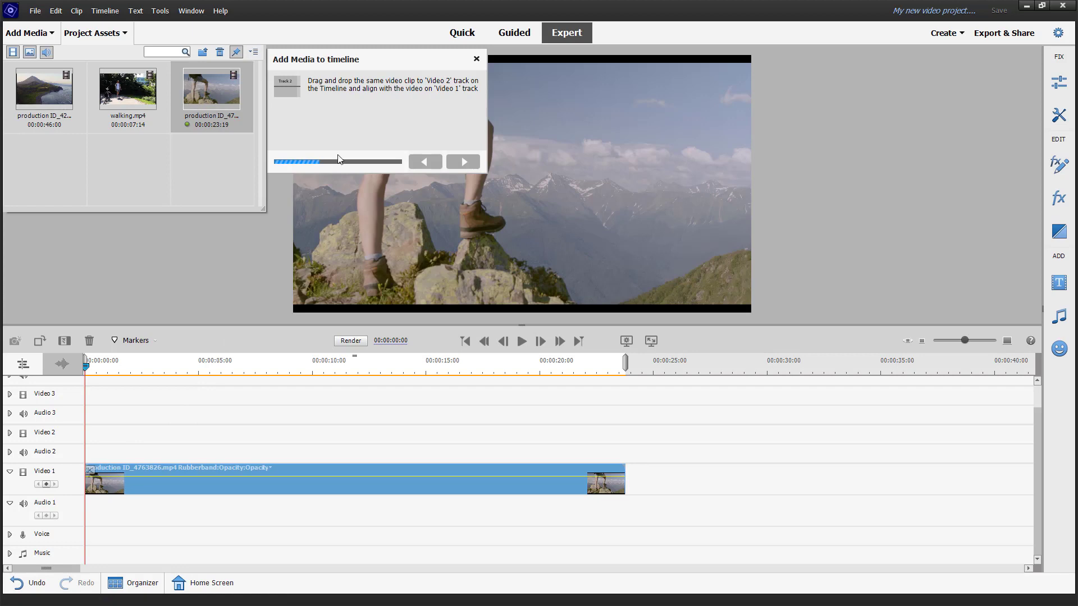
pyautogui.moveTo(212, 89); pyautogui.dragTo(78, 446)
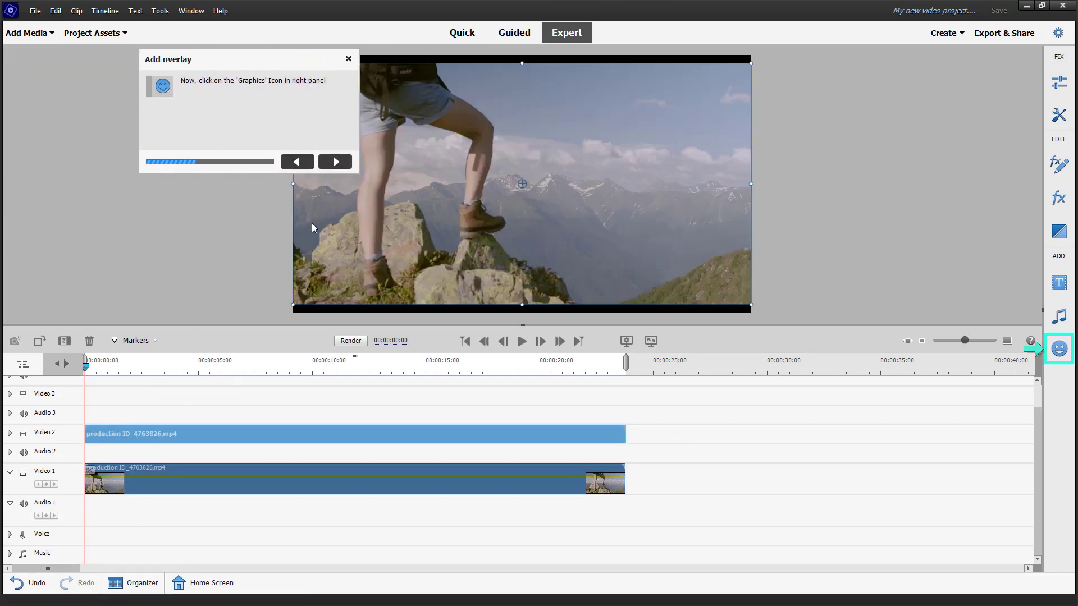
# - Add the Matte_03 glass pane matte at the start of the Video 3 track and continue to the track matte instructions
pyautogui.click(1059, 349)
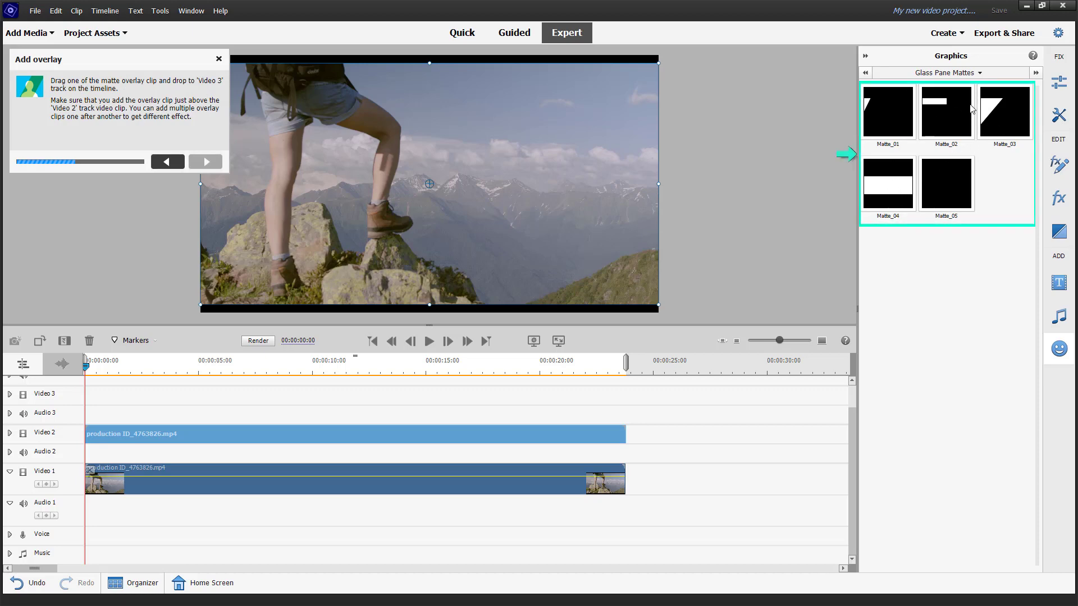
pyautogui.moveTo(1013, 115); pyautogui.dragTo(90, 398)
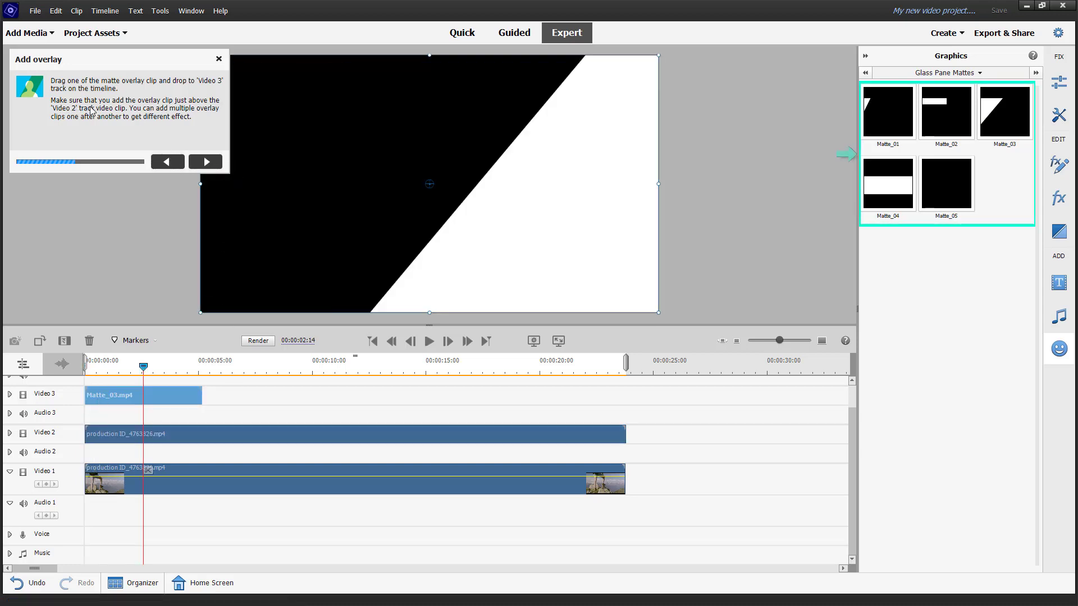
pyautogui.click(215, 161)
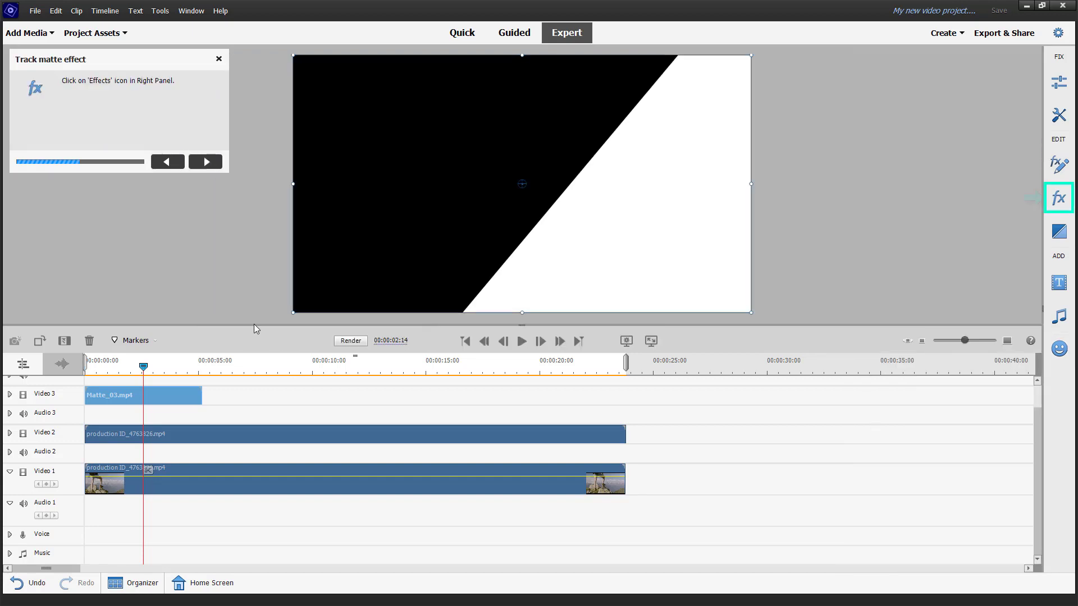
# - Try to extend the Matte_03 clip on Video 3 to the length of the video clips below it
pyautogui.moveTo(201, 395); pyautogui.dragTo(470, 405)
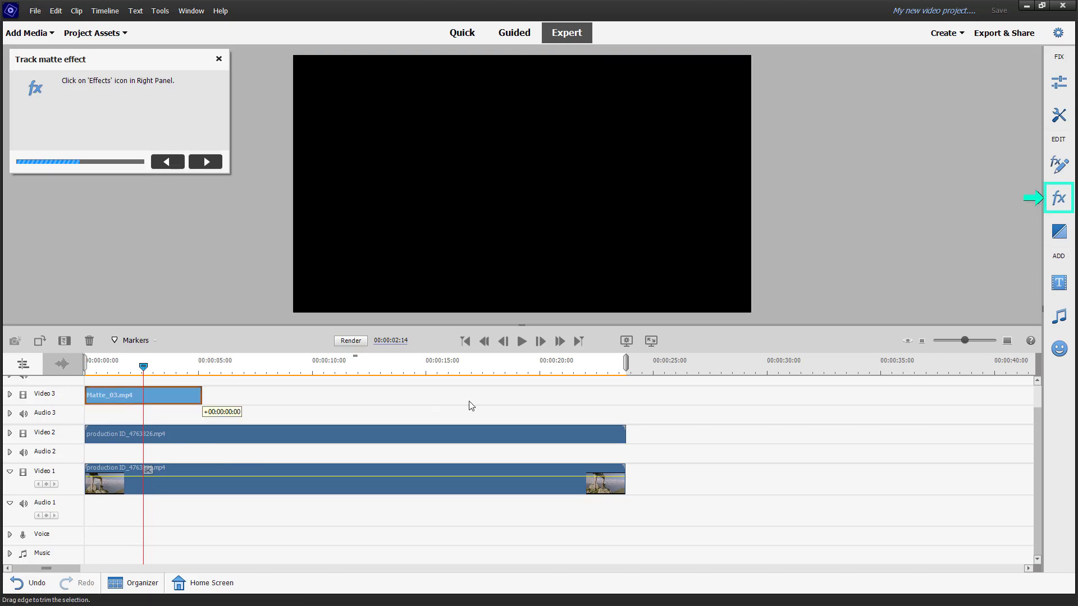
pyautogui.moveTo(630, 408); pyautogui.dragTo(225, 391)
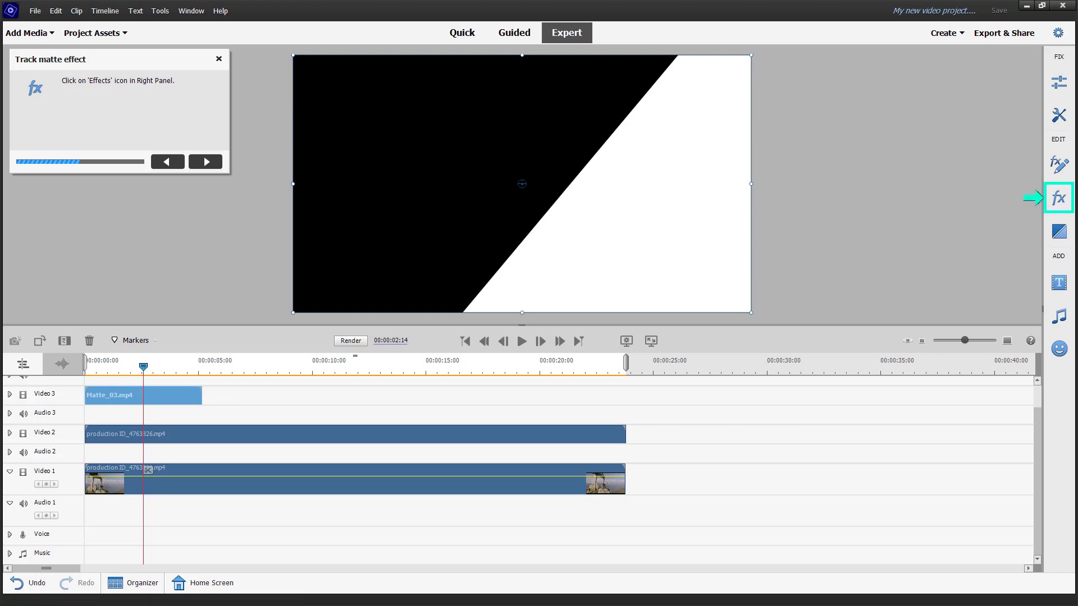
# - Apply the Track Matte Key effect to the Video 2 clip, with Matte set to Video 3 and Composite Using set to Matte Luma
pyautogui.click(1058, 197)
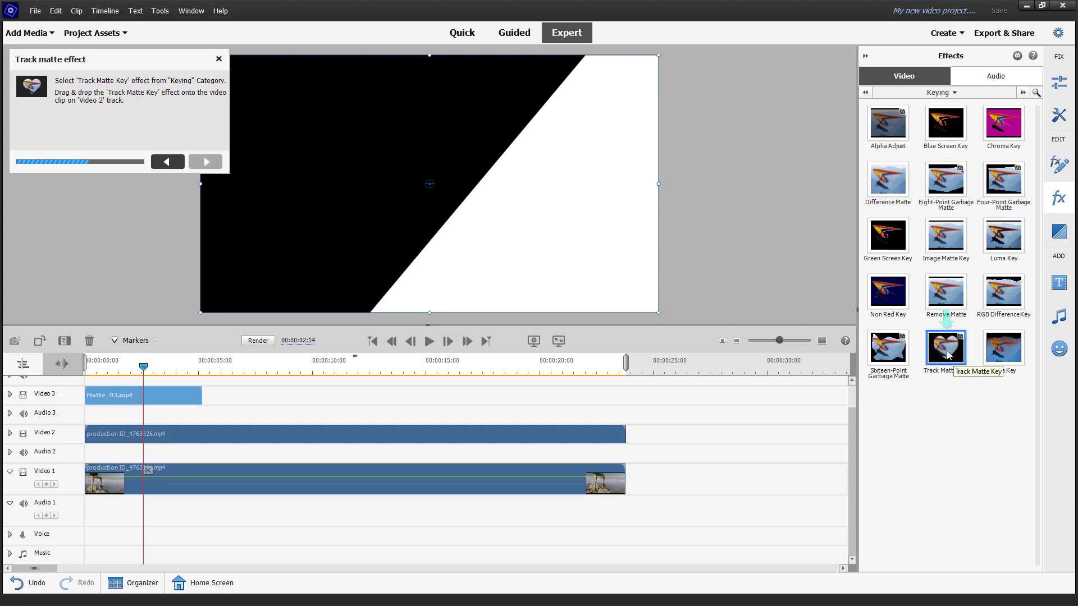
pyautogui.moveTo(947, 354); pyautogui.dragTo(595, 439)
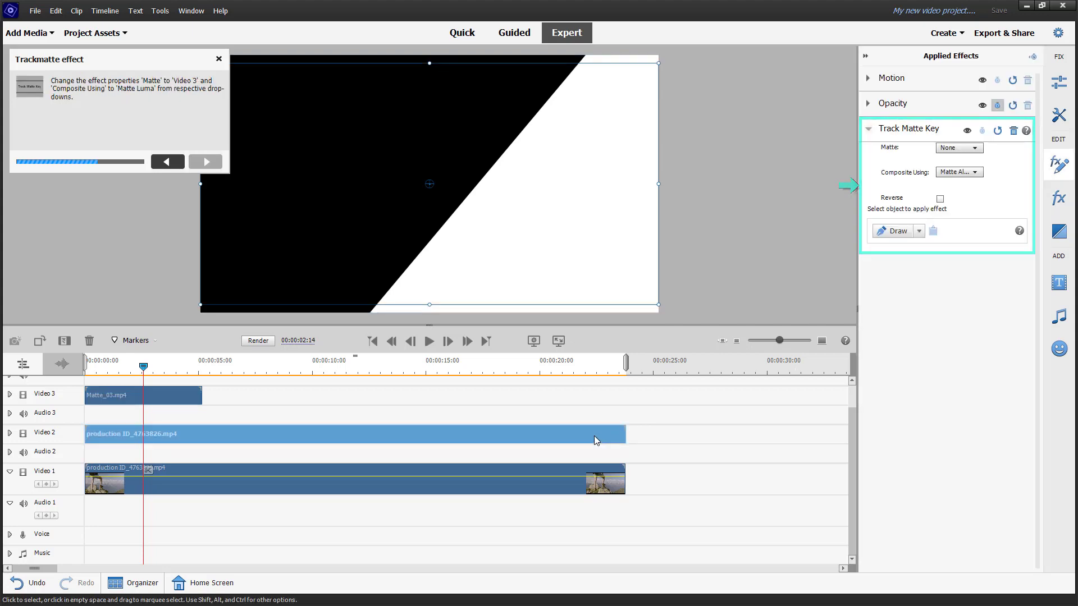
pyautogui.click(958, 147)
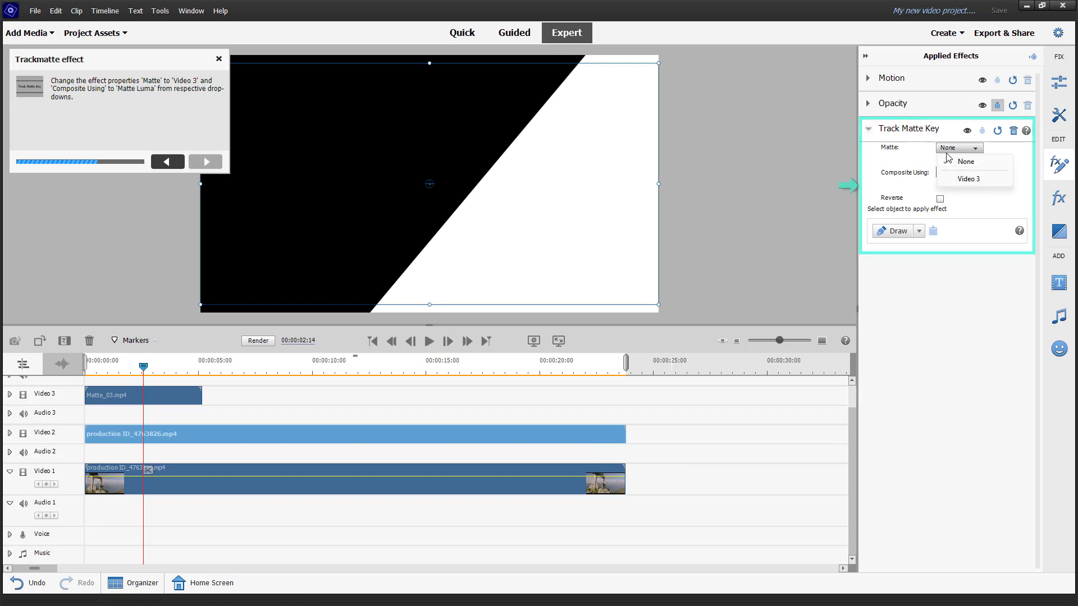
pyautogui.click(970, 180)
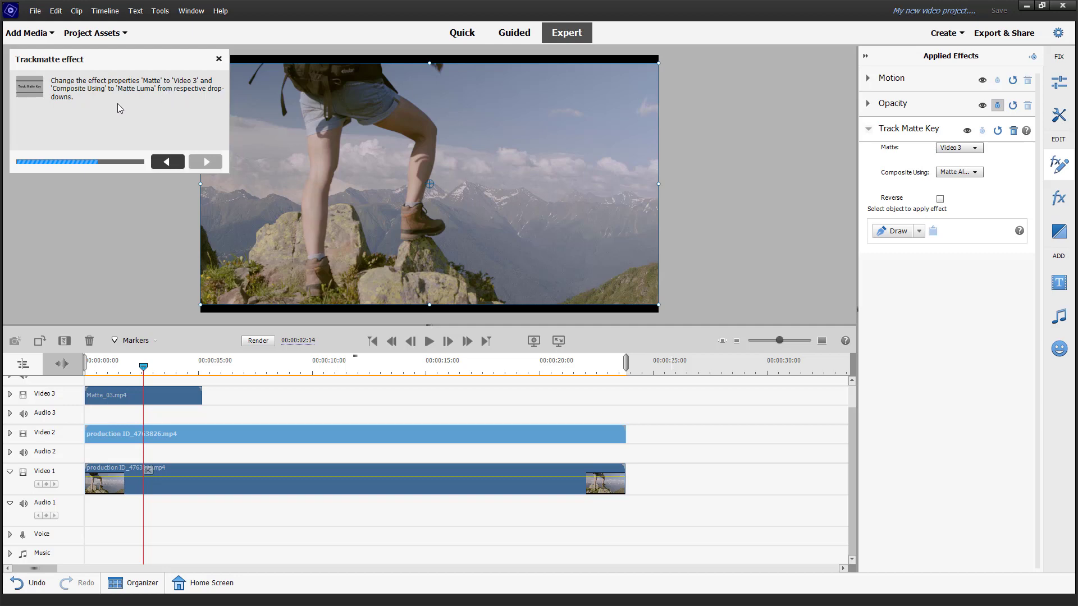
pyautogui.click(975, 172)
pyautogui.click(985, 199)
pyautogui.click(196, 161)
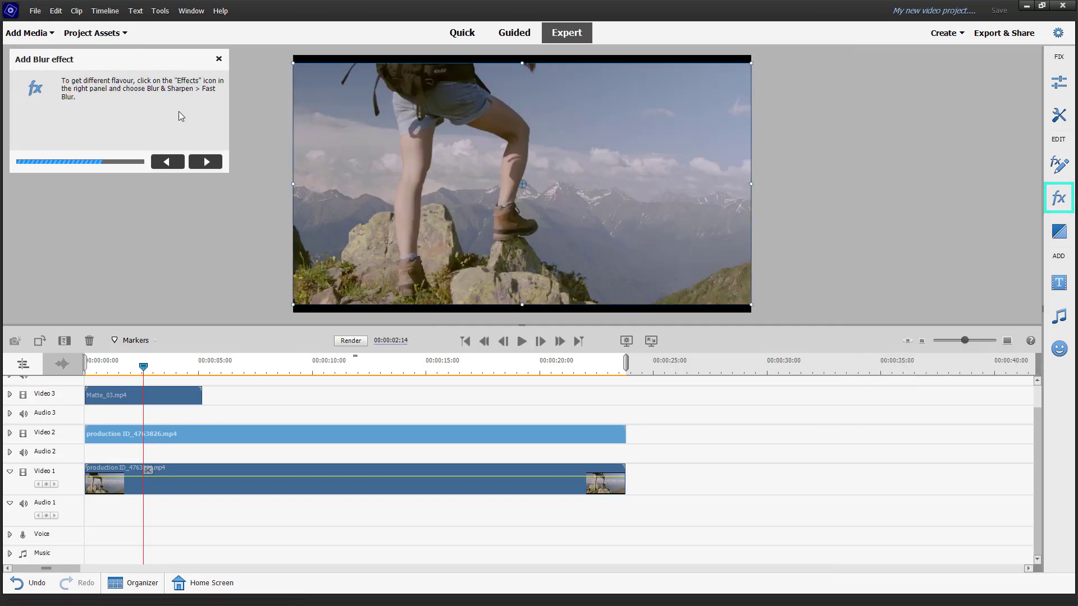
# - Apply the Fast Blur effect from the Blur & Sharpen category to the clip on Video 1
pyautogui.click(1059, 198)
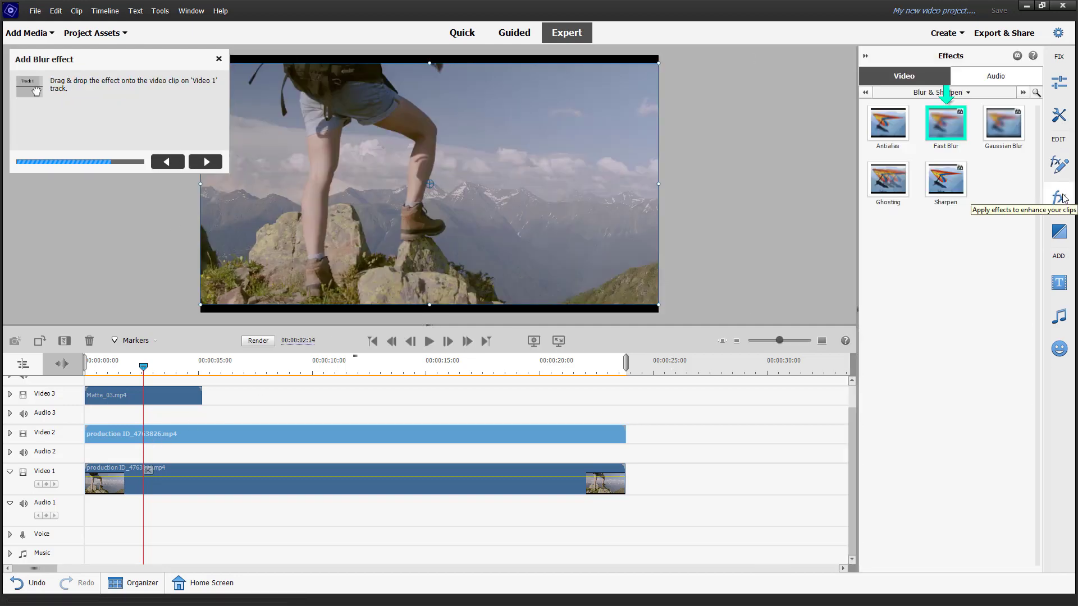
pyautogui.moveTo(946, 135); pyautogui.dragTo(461, 401)
pyautogui.moveTo(323, 422); pyautogui.dragTo(346, 442)
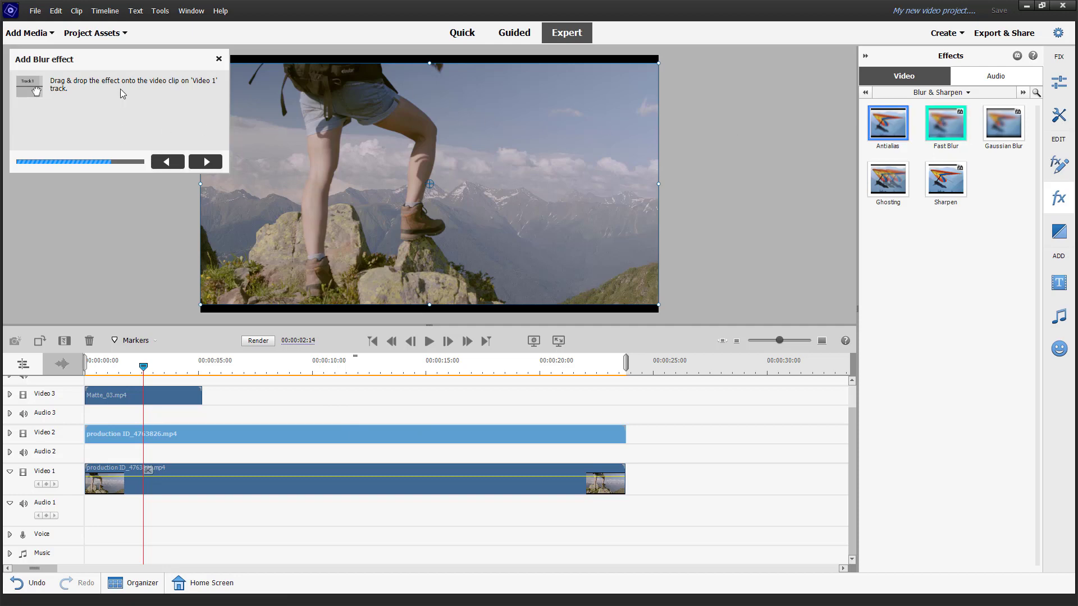
pyautogui.moveTo(945, 122); pyautogui.dragTo(578, 489)
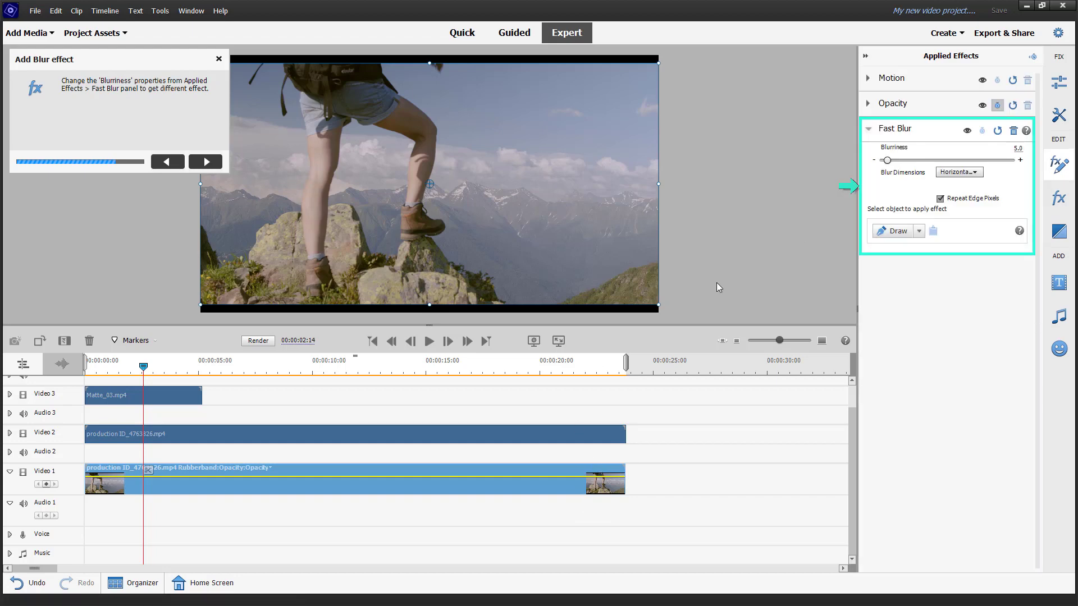
# - Set the Fast Blur blurriness on the Video 1 clip to 116.0 and continue to the adjustments stage of the guide
pyautogui.click(910, 161)
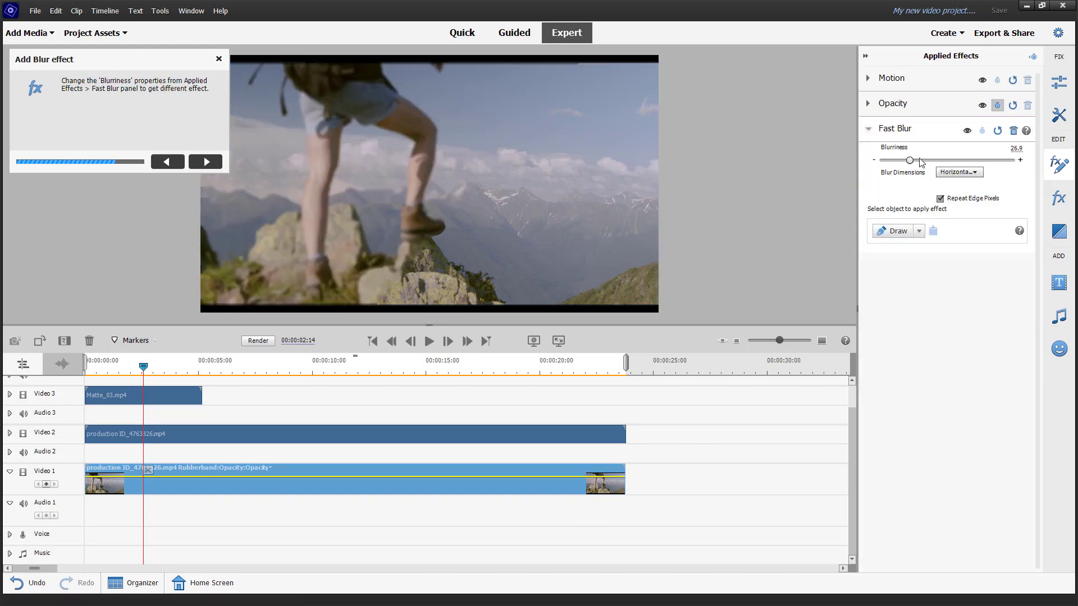
pyautogui.moveTo(920, 160); pyautogui.dragTo(1002, 162)
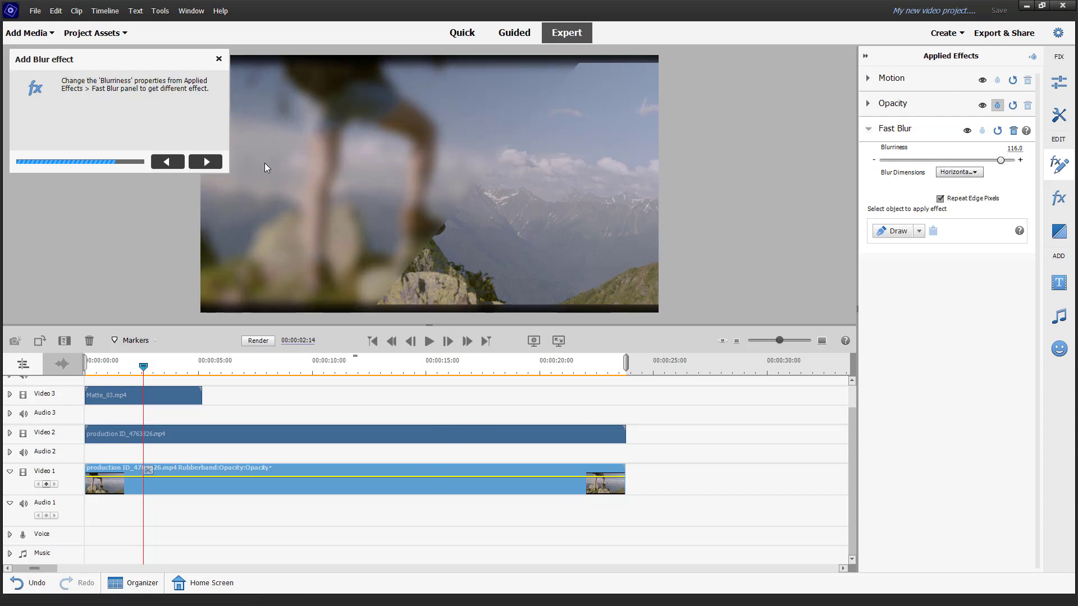
pyautogui.click(205, 163)
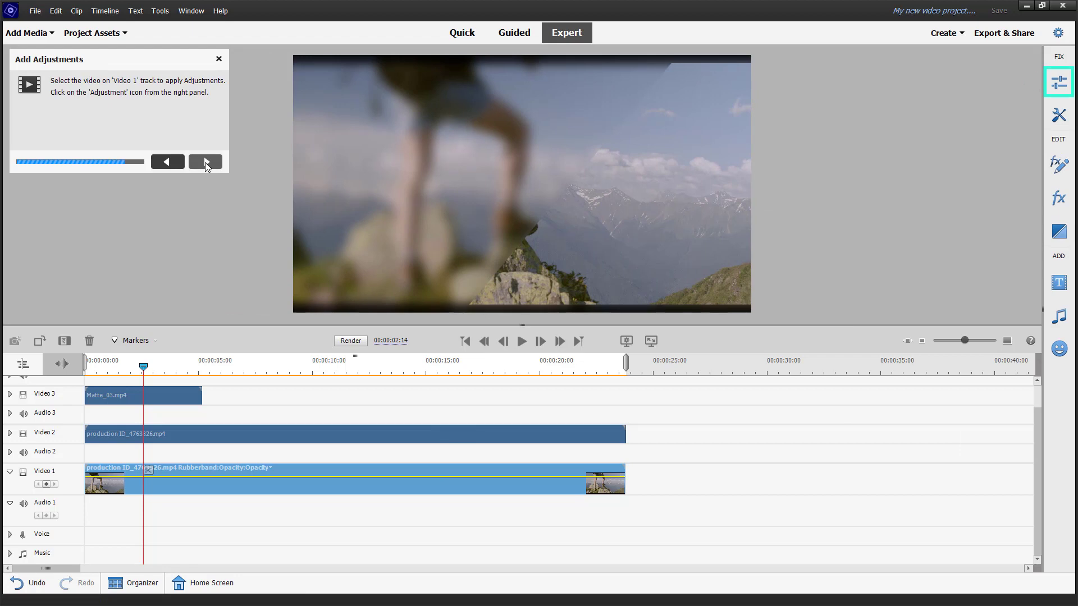
# - Apply the centre Temperature preset from Temperature and Tint to the Video 1 clip and finish the guided edit
pyautogui.click(1058, 82)
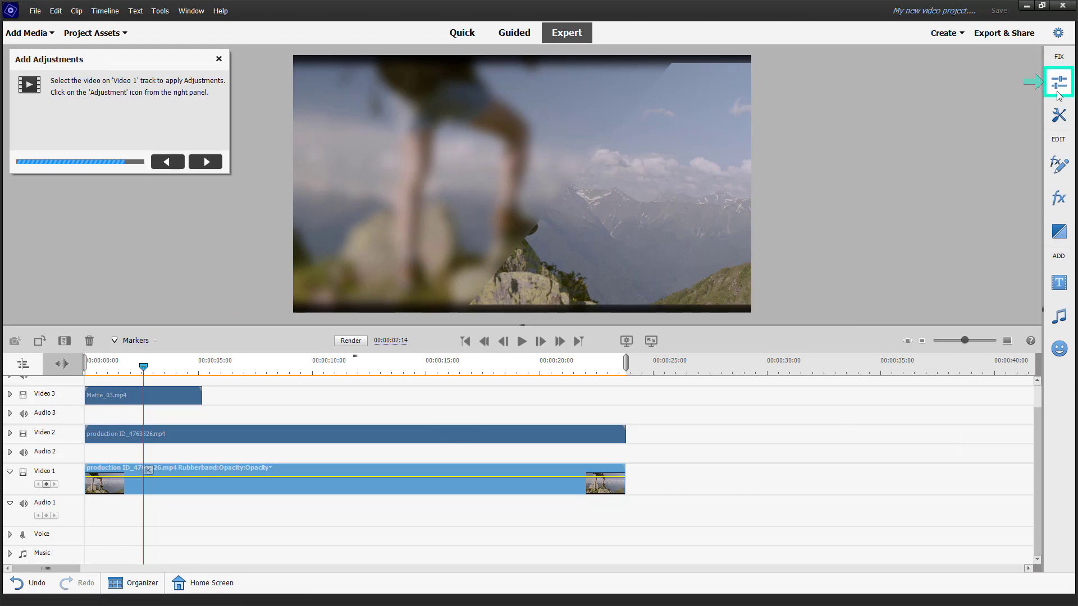
pyautogui.click(867, 256)
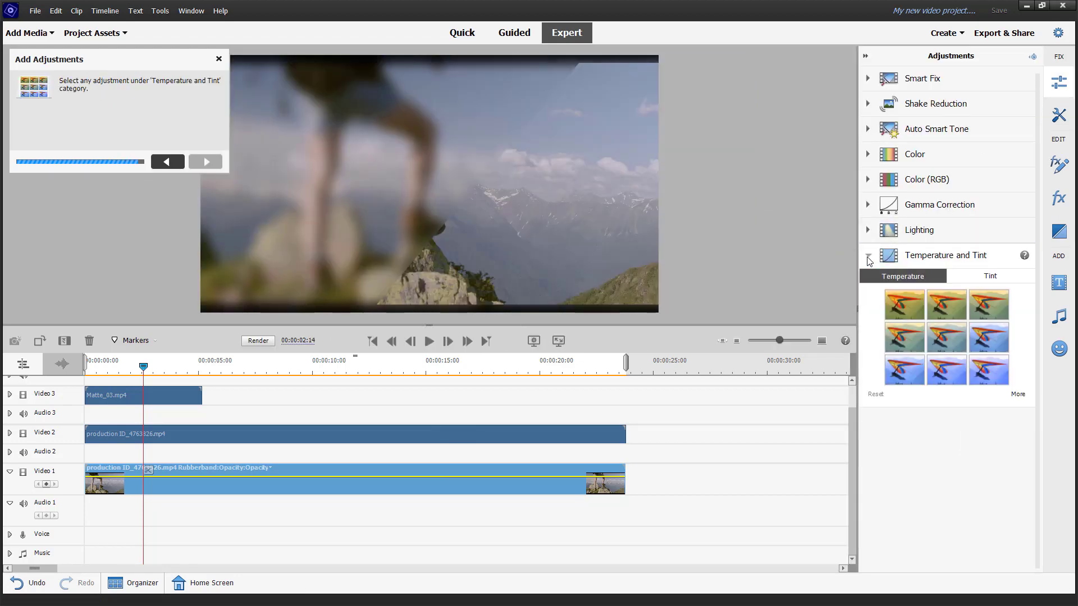
pyautogui.click(943, 335)
pyautogui.click(901, 315)
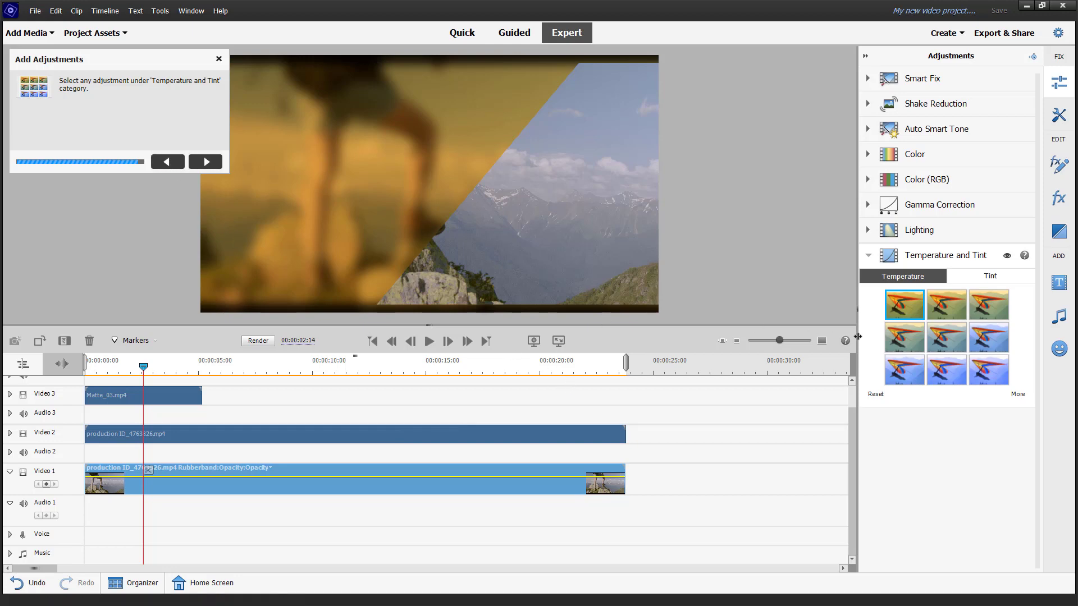
pyautogui.click(946, 338)
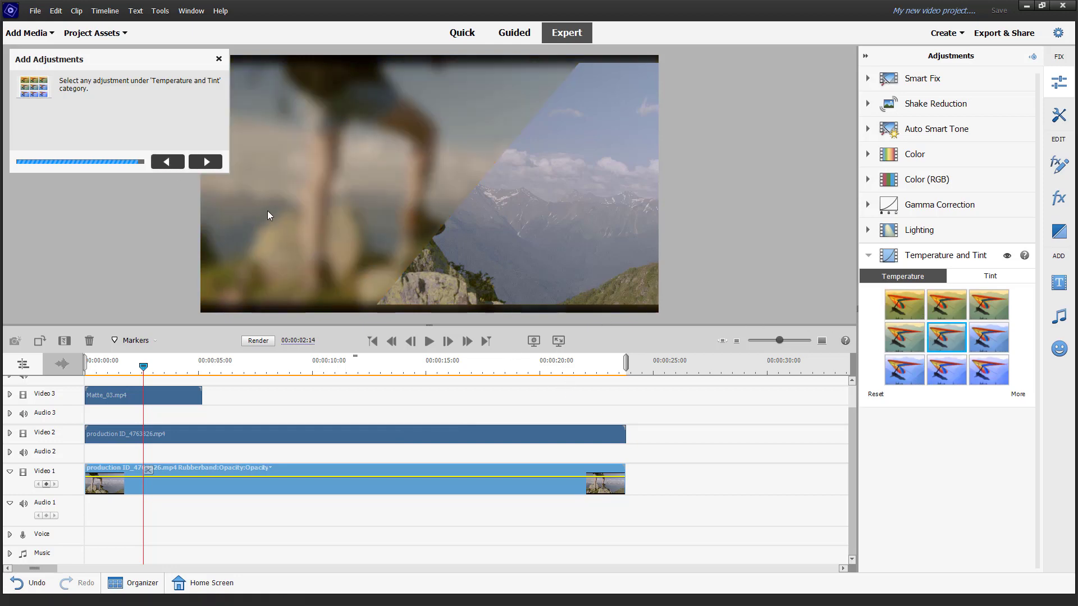
pyautogui.click(201, 163)
pyautogui.click(201, 162)
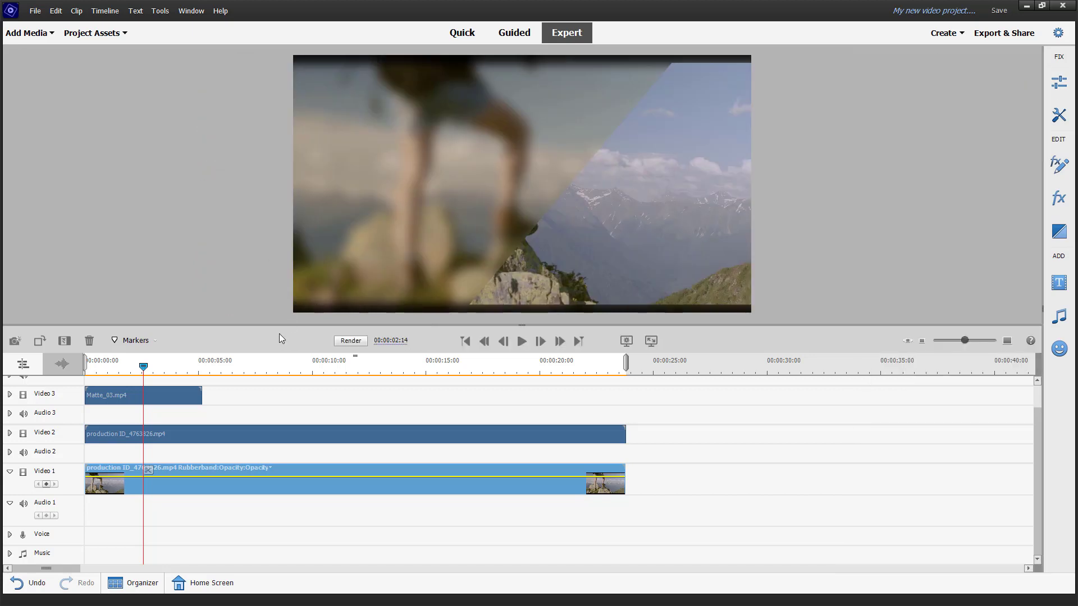
# - Play the timeline from the beginning to preview how the matte reveals the sharp footage over the blurred clip
pyautogui.click(187, 397)
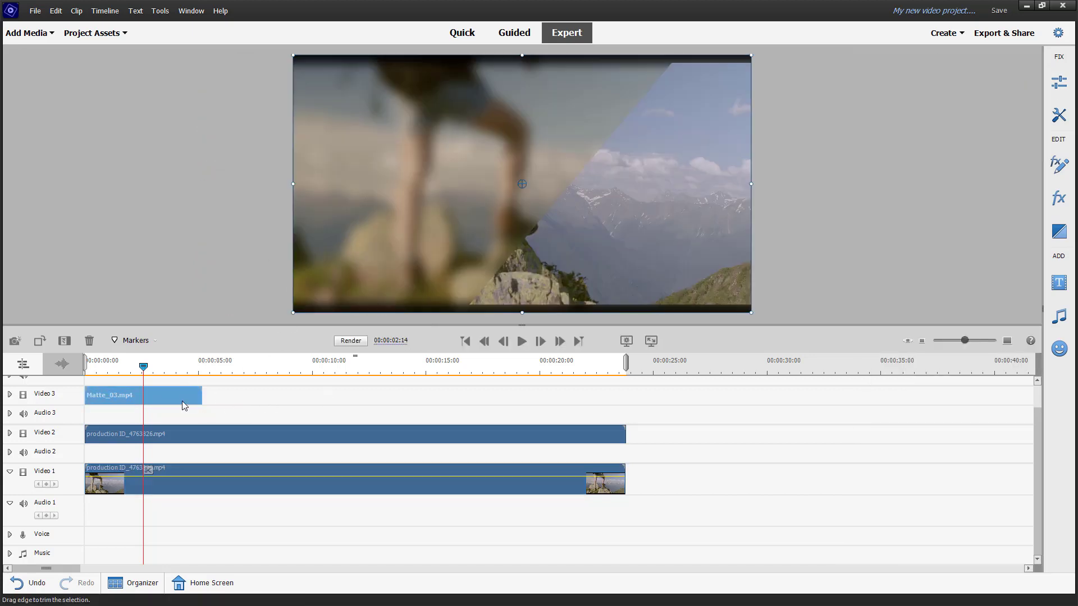
pyautogui.press('Home')
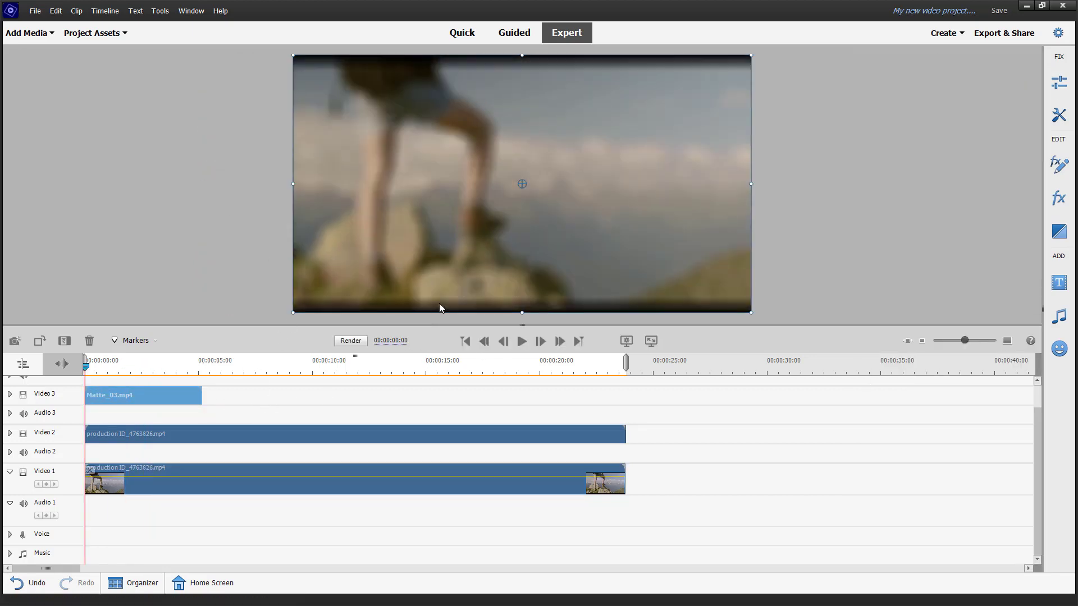
pyautogui.click(521, 341)
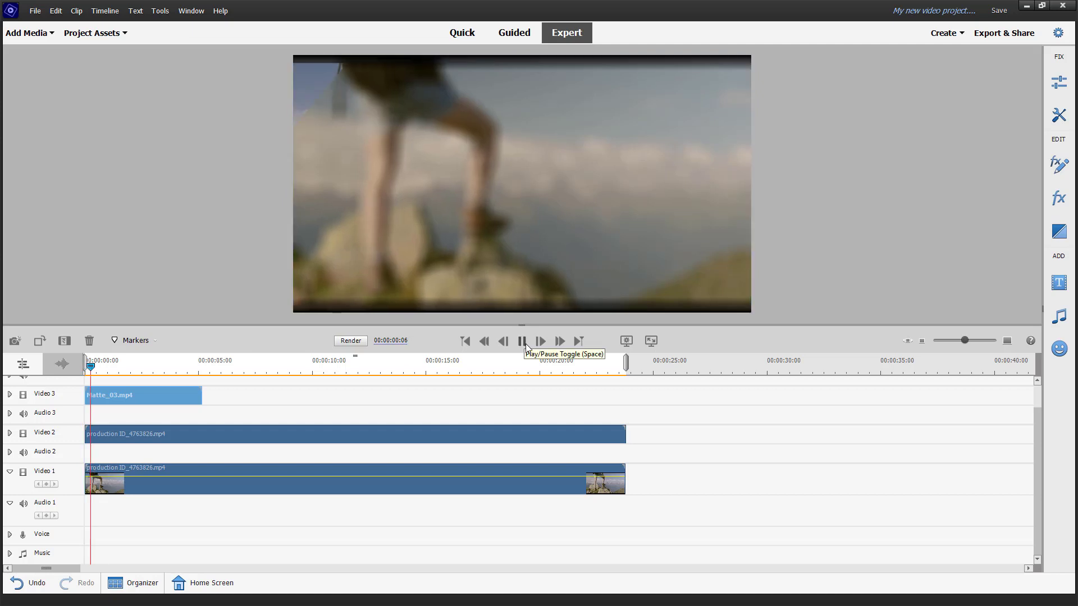
pyautogui.click(521, 341)
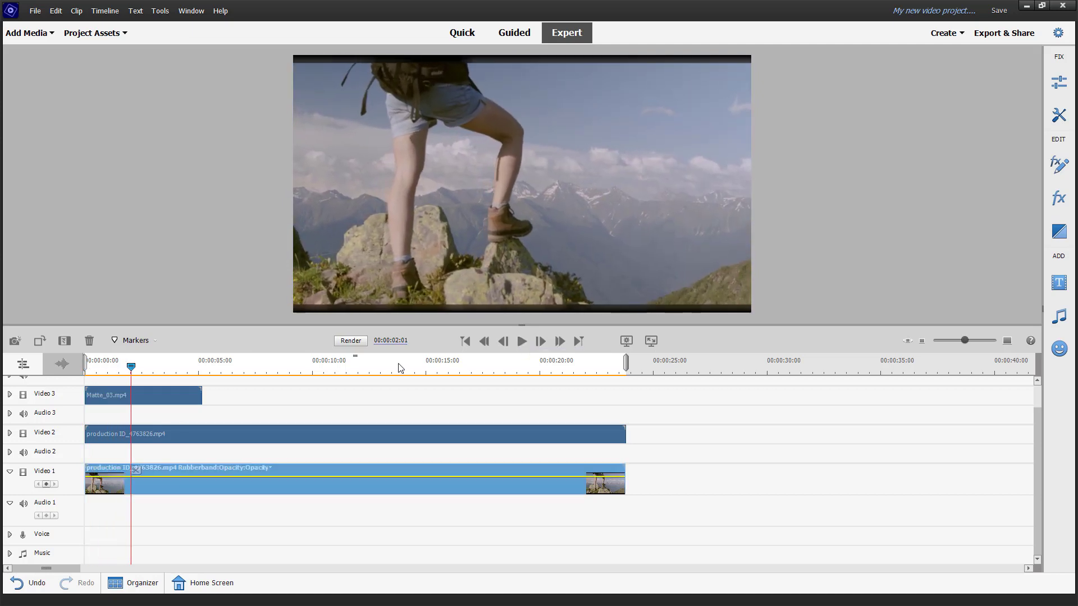
pyautogui.rightClick(181, 390)
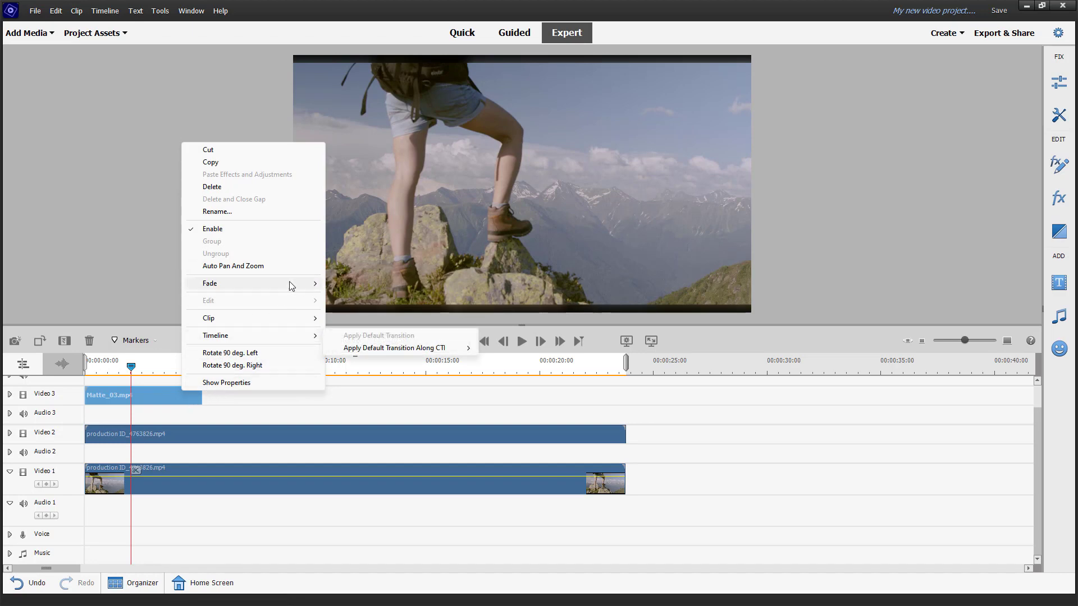
pyautogui.moveTo(273, 285)
pyautogui.click(150, 405)
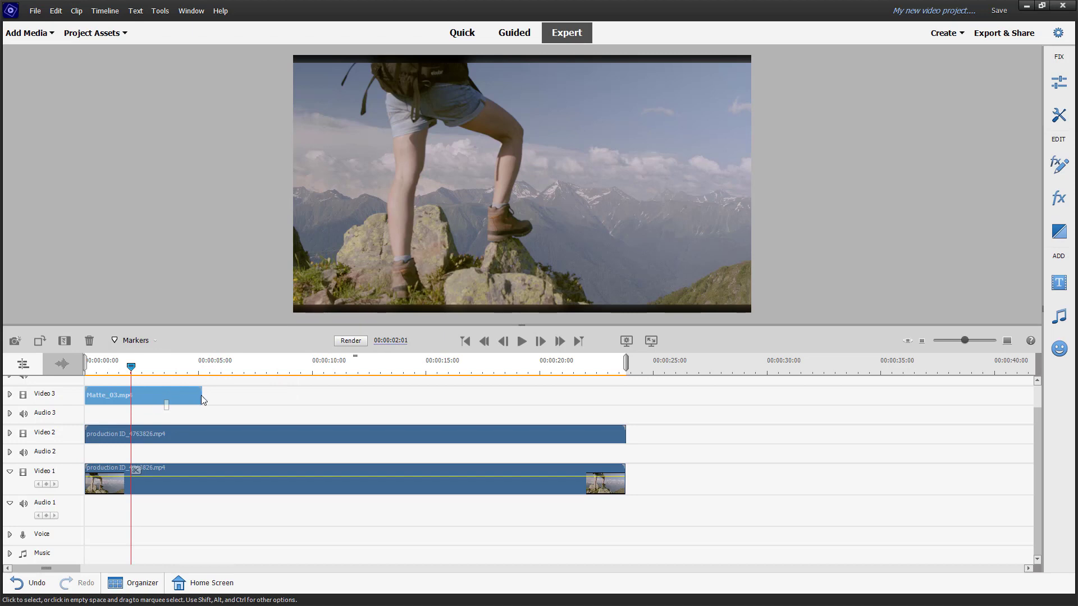
pyautogui.moveTo(167, 400); pyautogui.dragTo(170, 394)
pyautogui.rightClick(171, 394)
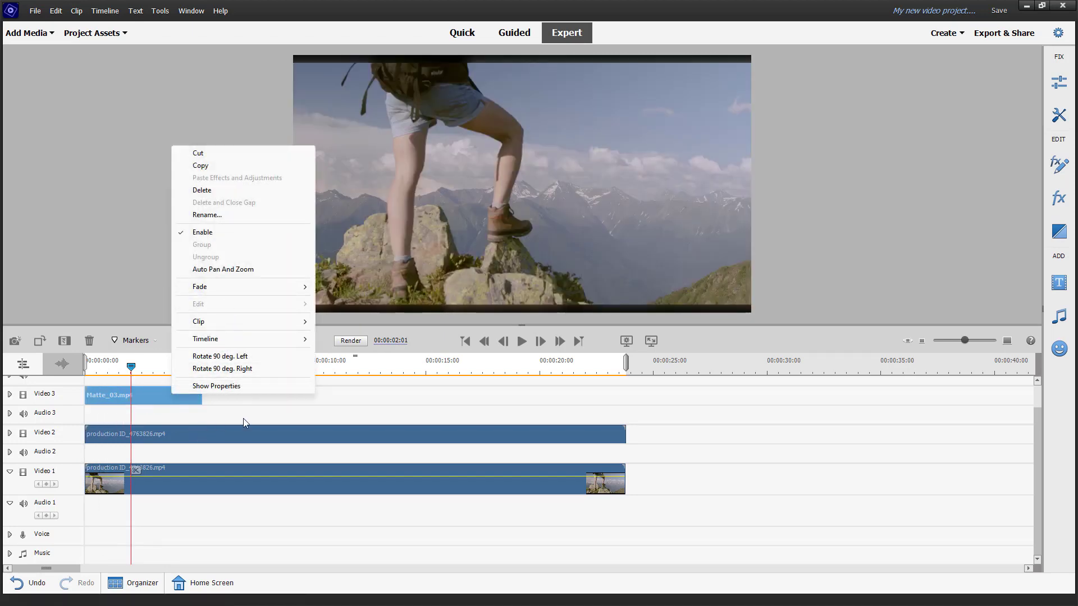
pyautogui.click(179, 414)
# - Move the Matte_03 clip on Video 3 to start at about 3 seconds and play the timeline from shortly before it
pyautogui.moveTo(109, 395); pyautogui.dragTo(124, 368)
pyautogui.click(159, 368)
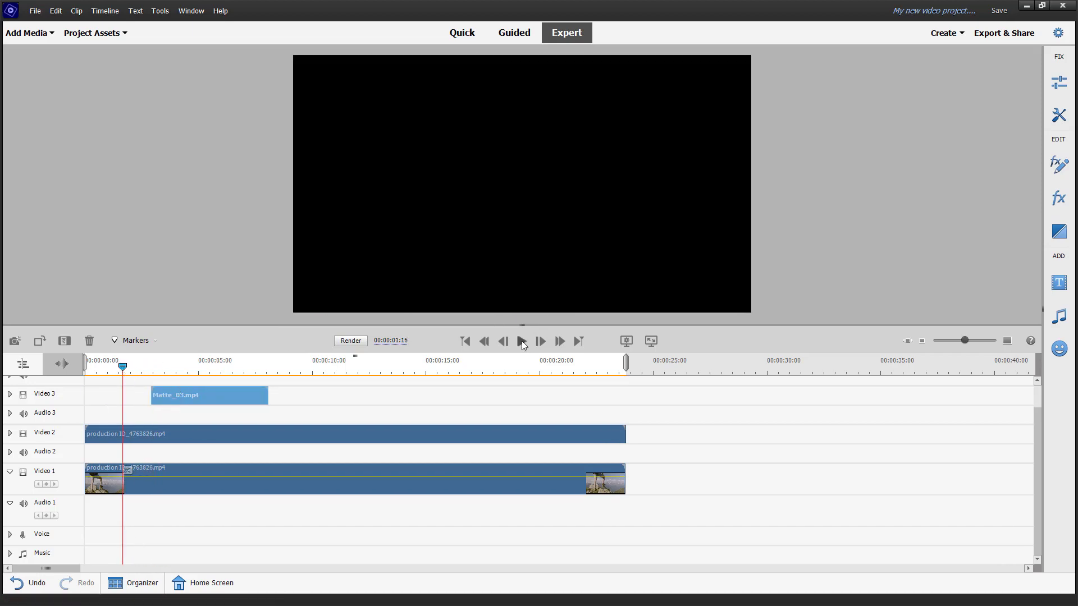
pyautogui.click(521, 341)
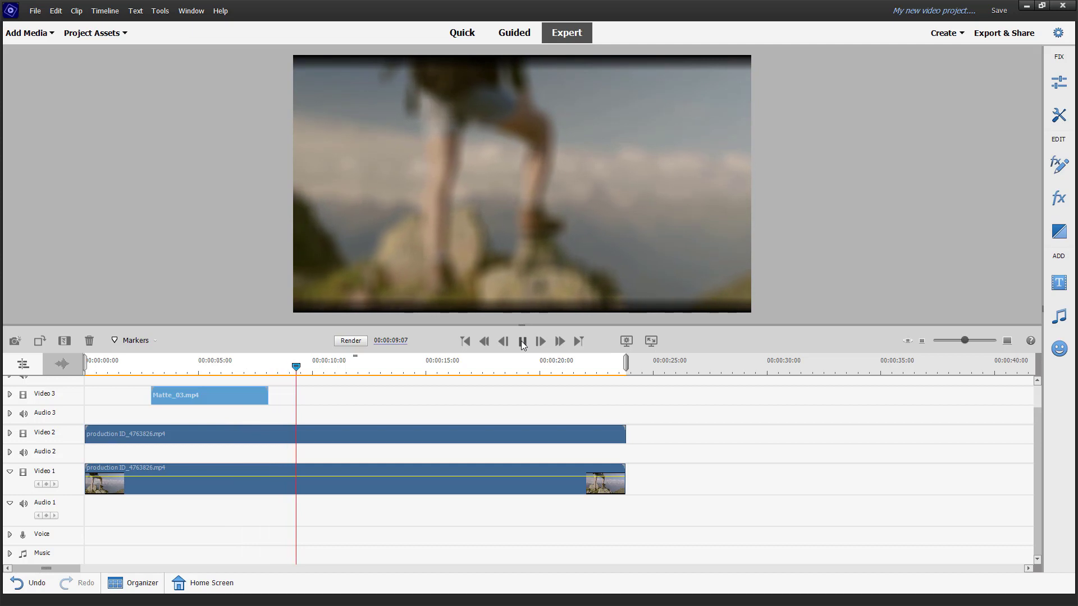
pyautogui.click(521, 341)
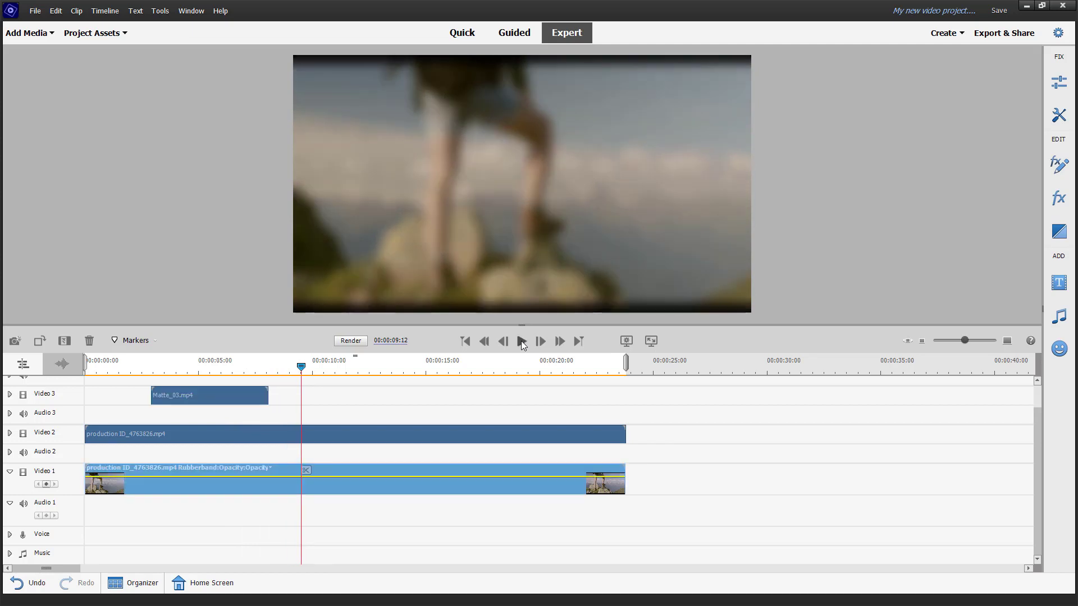